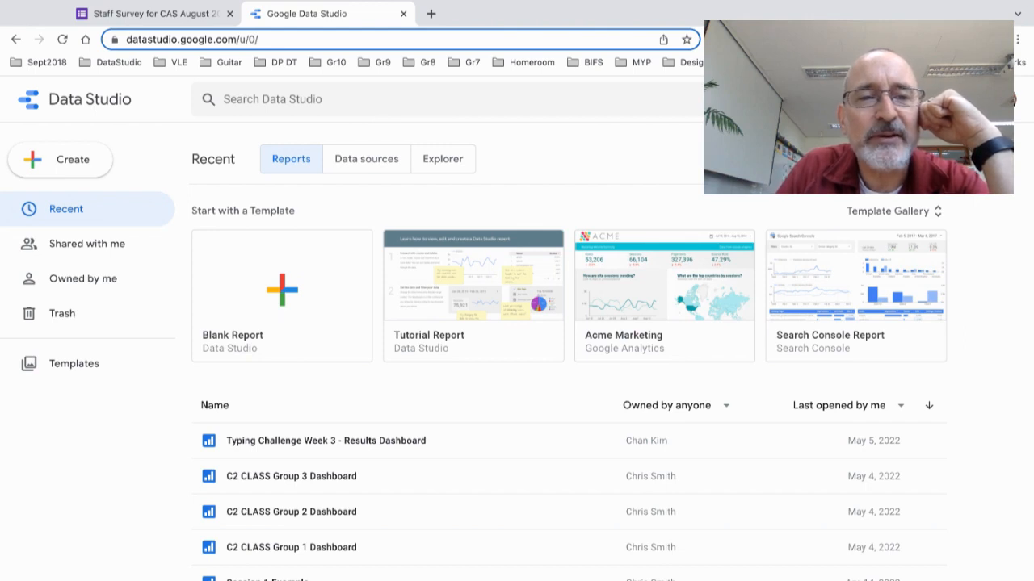
# Step: Reload Data Studio at datastudio.google.com with the /u/0/ account path removed from the URL
pyautogui.click(308, 39)
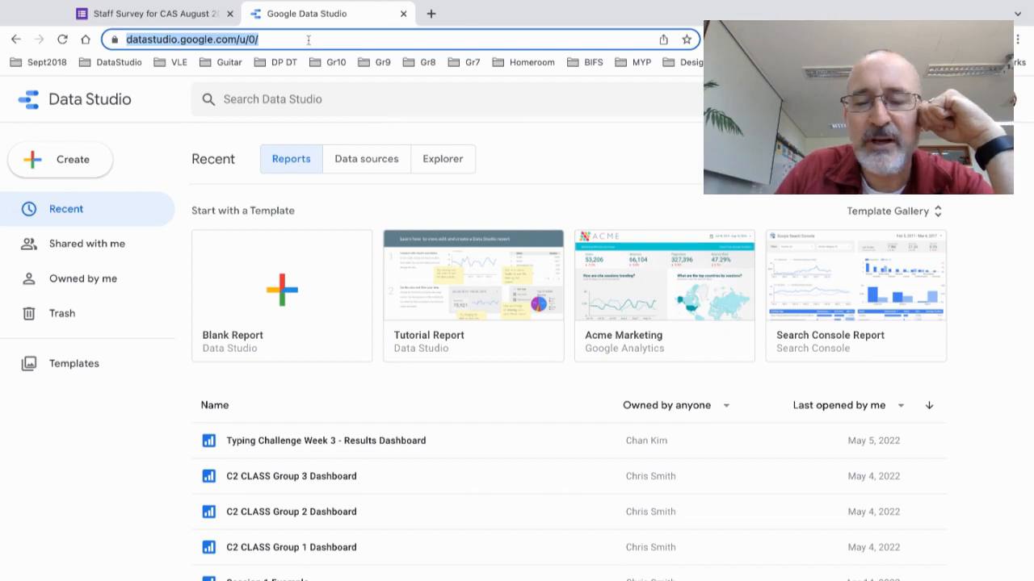
pyautogui.click(308, 39)
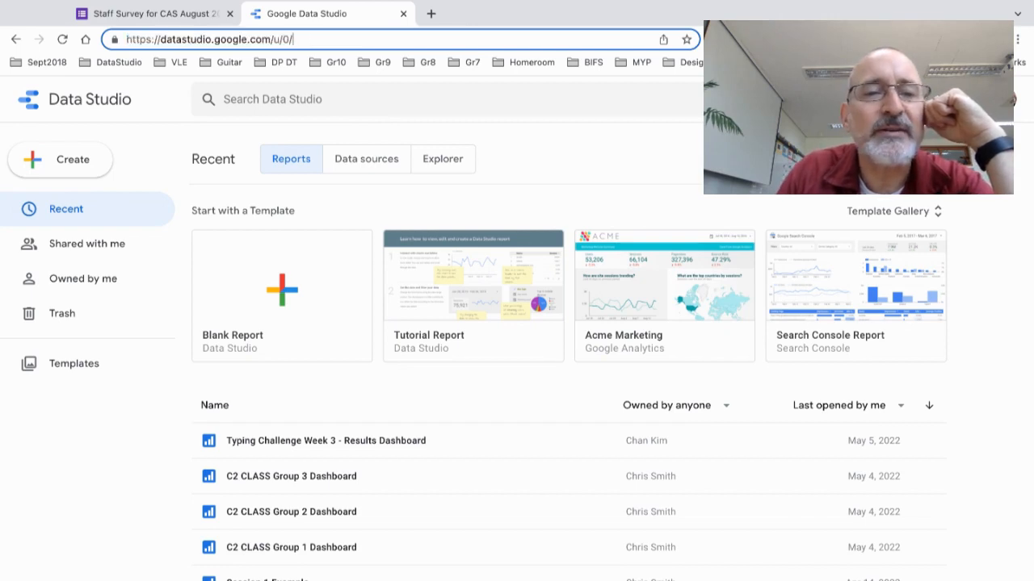
pyautogui.press('BackSpace')
pyautogui.press('BackSpace')
pyautogui.press('BackSpace')
pyautogui.press('BackSpace')
pyautogui.press('BackSpace')
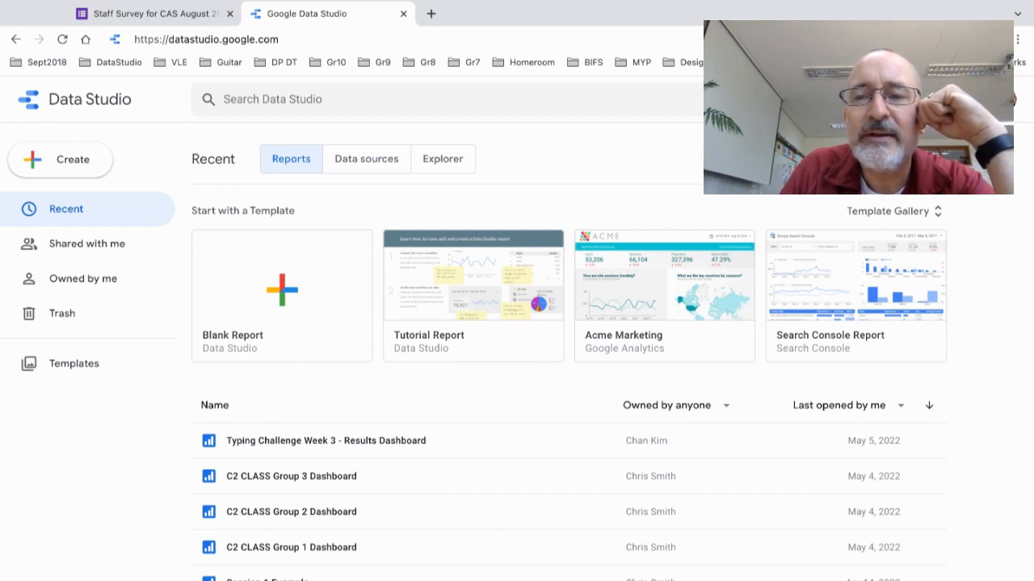
pyautogui.press('Return')
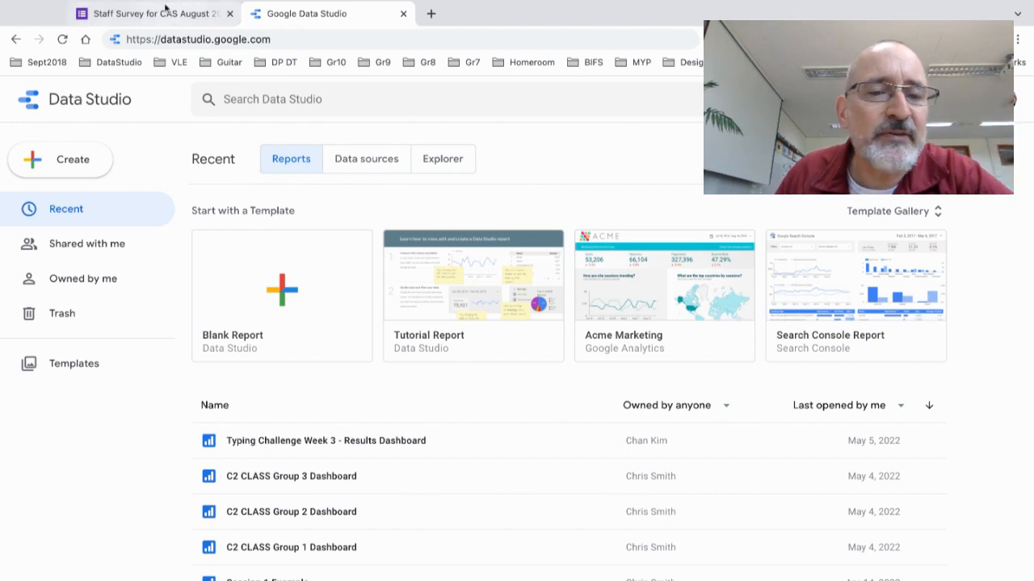
# Step: Review the staff survey form's 8 responses and begin linking them to a spreadsheet
pyautogui.click(155, 12)
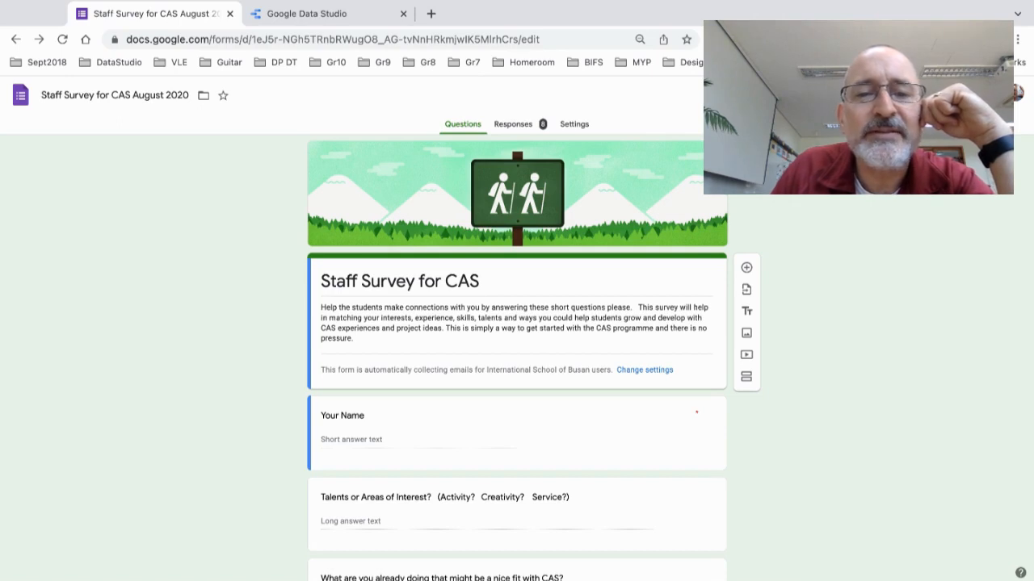
pyautogui.click(512, 127)
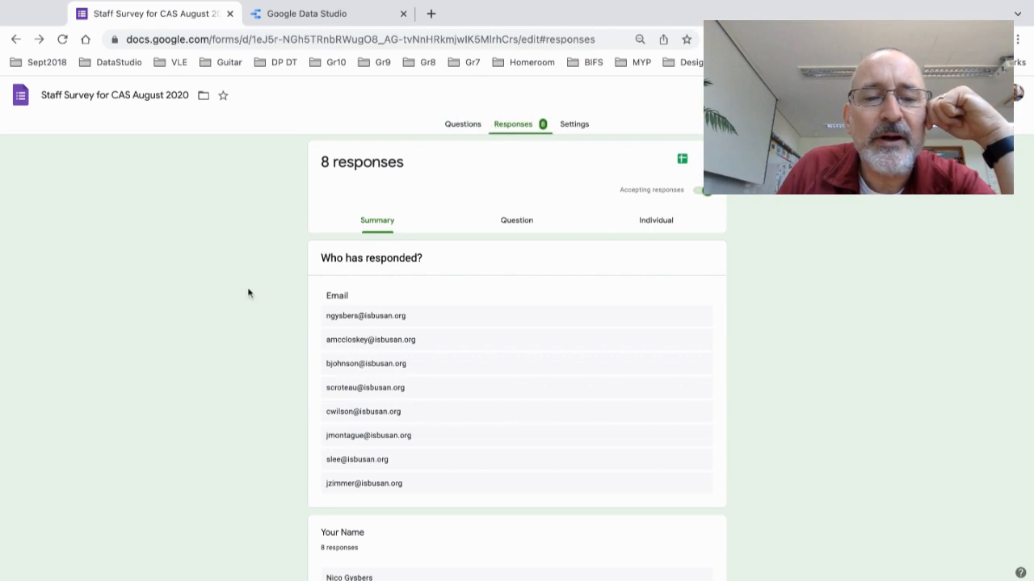
pyautogui.scroll(-15, 268, 242)
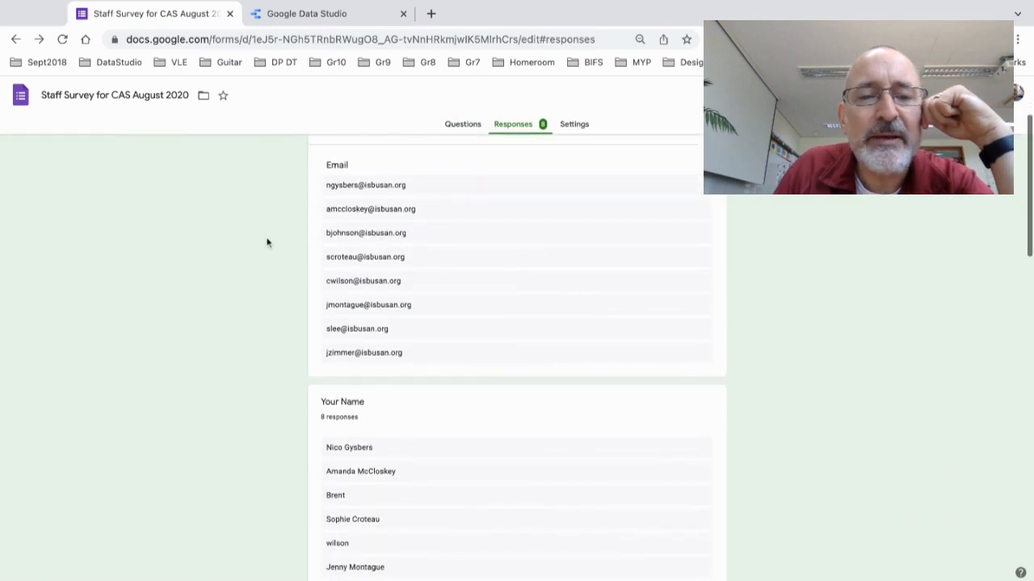
pyautogui.scroll(15, 517, 355)
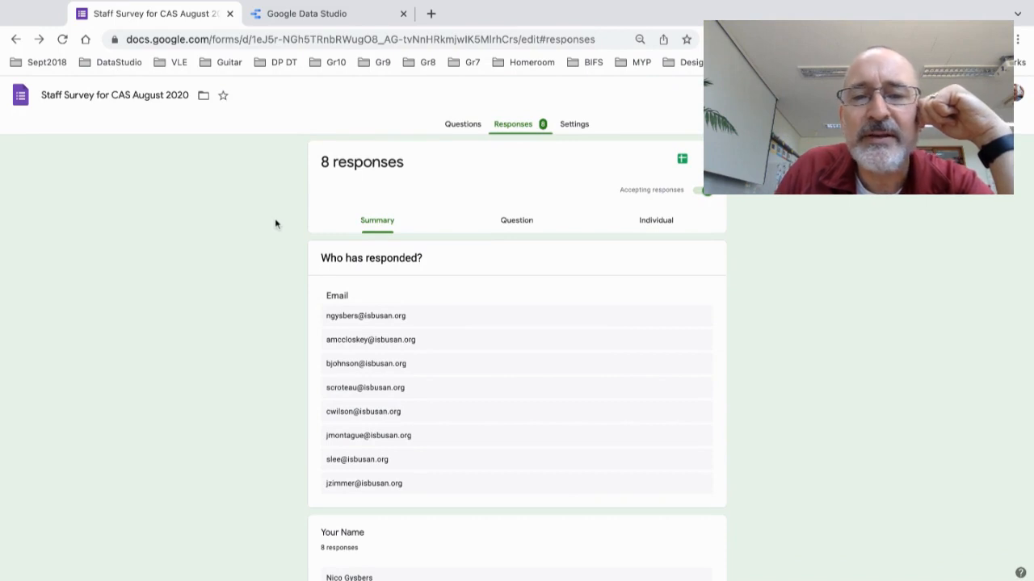
pyautogui.click(682, 158)
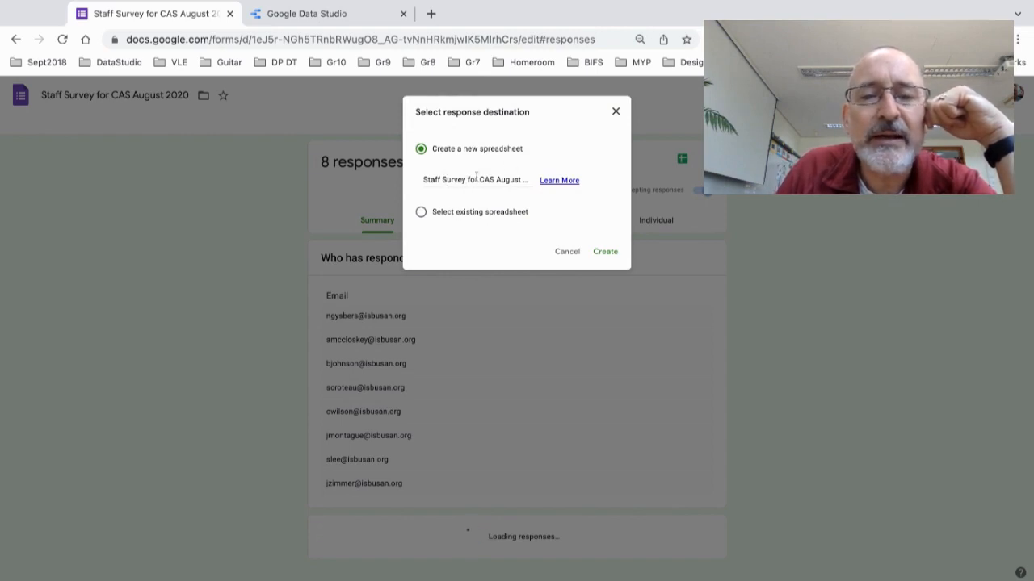
# Step: Create the responses spreadsheet, make it viewable by anyone with the link, and copy that link
pyautogui.click(606, 253)
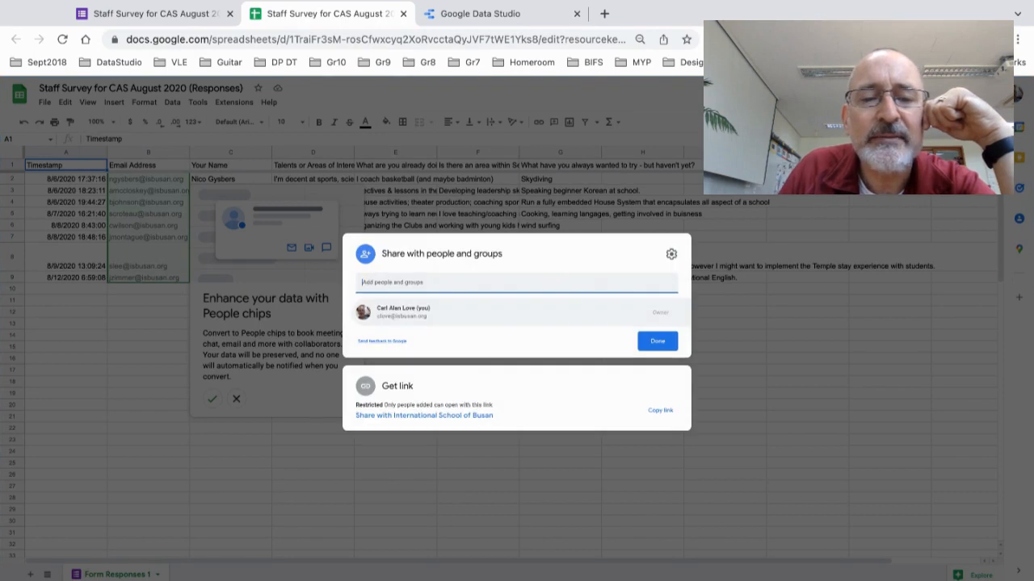
pyautogui.click(444, 420)
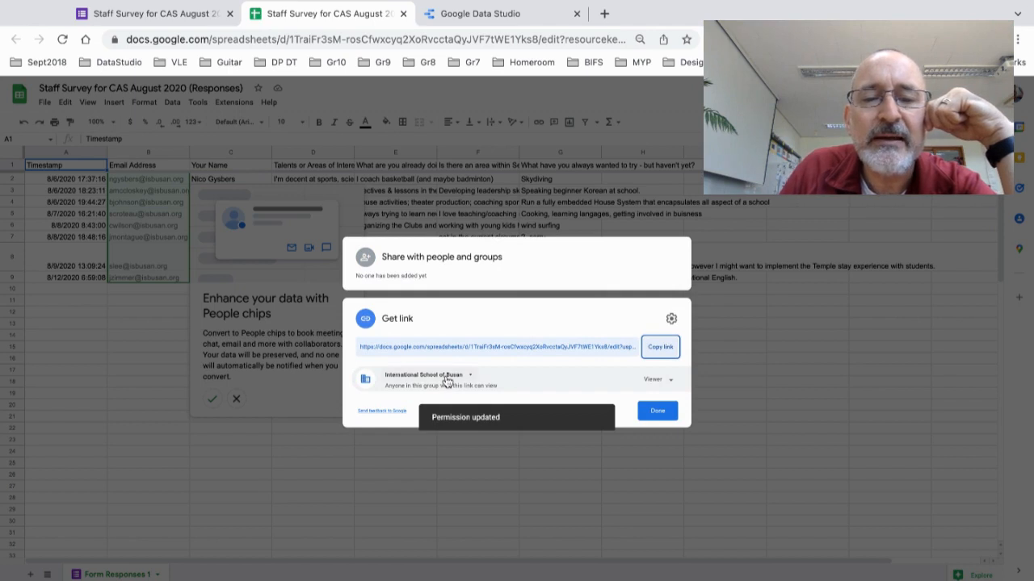
pyautogui.click(446, 381)
pyautogui.click(456, 473)
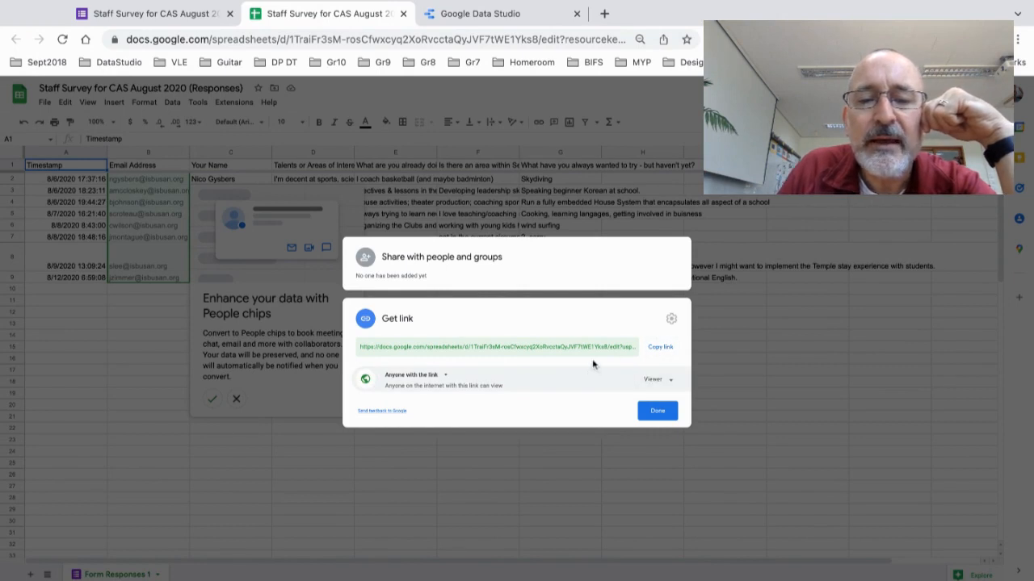
pyautogui.click(658, 352)
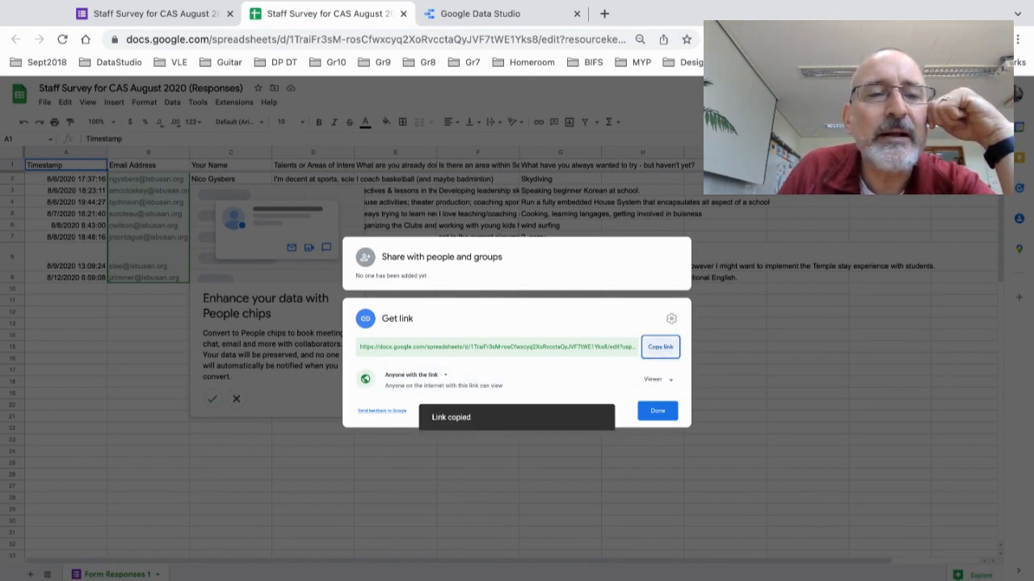
pyautogui.click(656, 412)
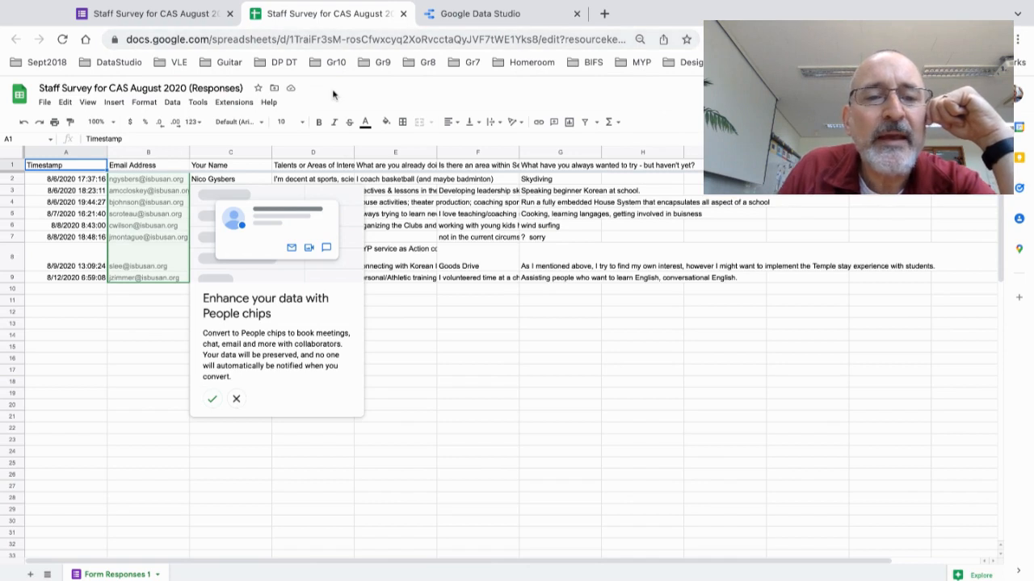
pyautogui.click(465, 15)
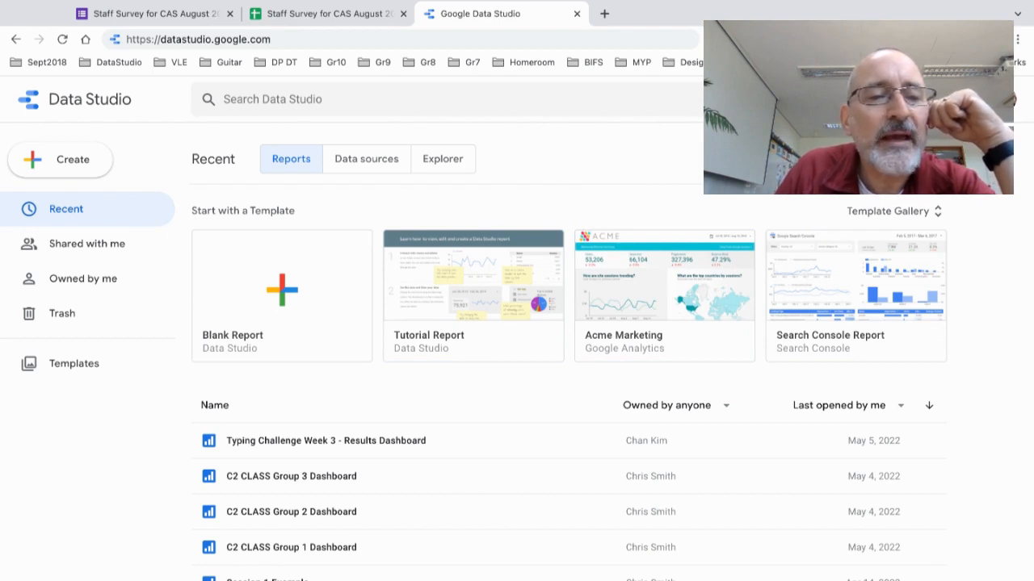
# Step: Open the Create menu on the Data Studio home page
pyautogui.click(76, 165)
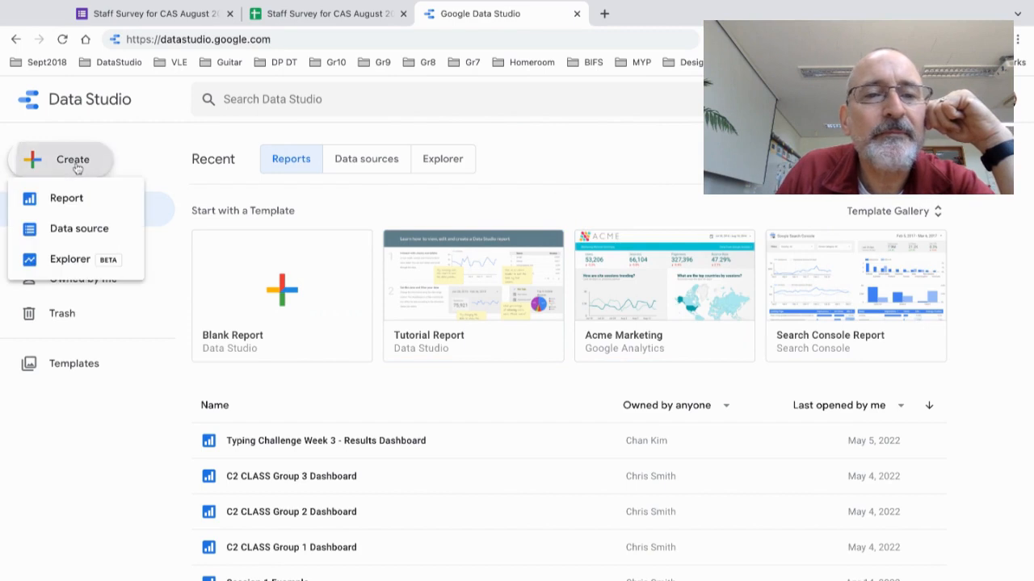
# Step: Start a new report and choose South Korea as the account's country
pyautogui.click(97, 204)
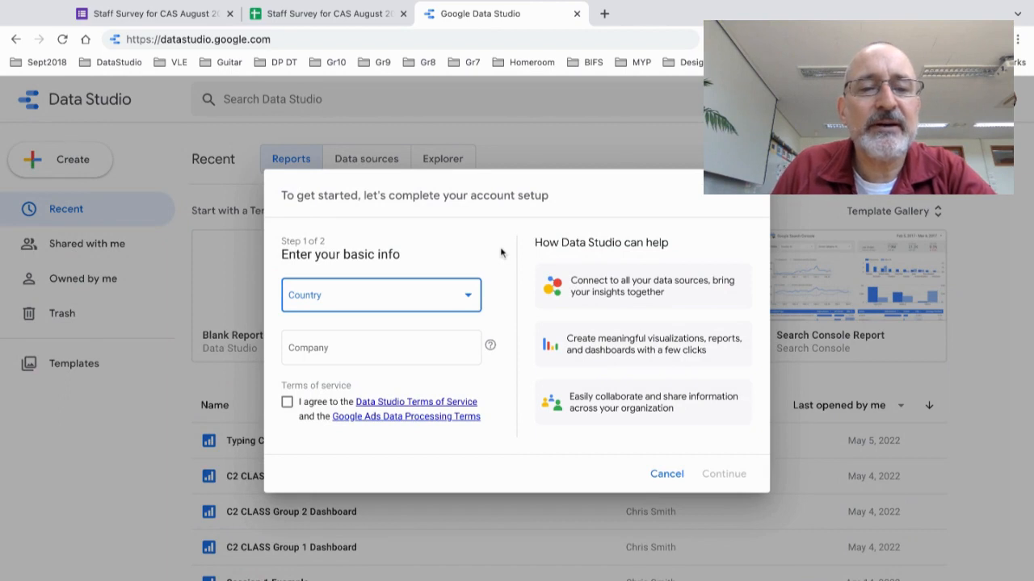
pyautogui.click(400, 303)
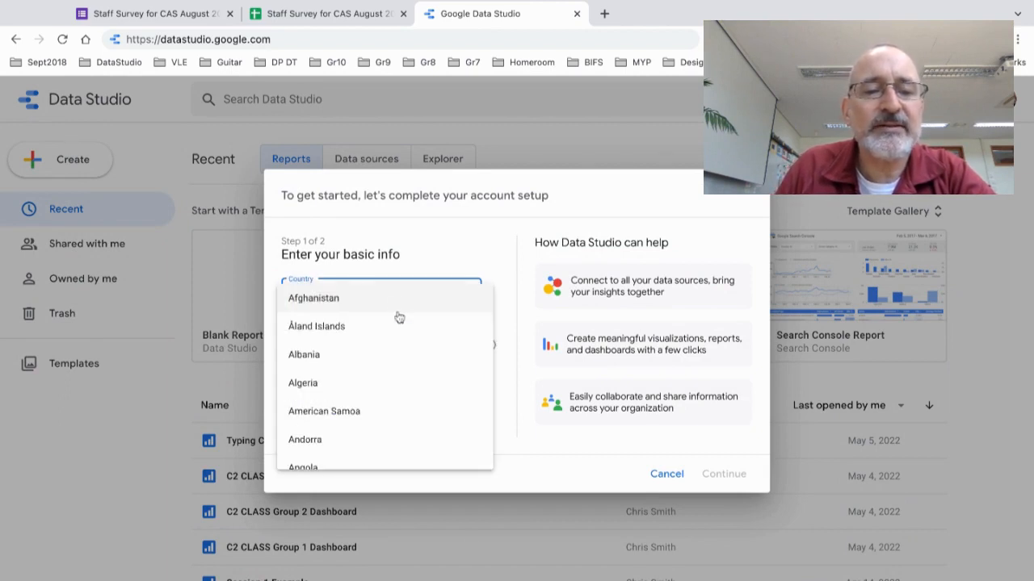
pyautogui.scroll(-5, 406, 360)
pyautogui.scroll(-20, 408, 362)
pyautogui.scroll(-10, 388, 376)
pyautogui.scroll(-14, 385, 376)
pyautogui.scroll(-10, 385, 375)
pyautogui.scroll(-10, 384, 376)
pyautogui.scroll(-4, 384, 375)
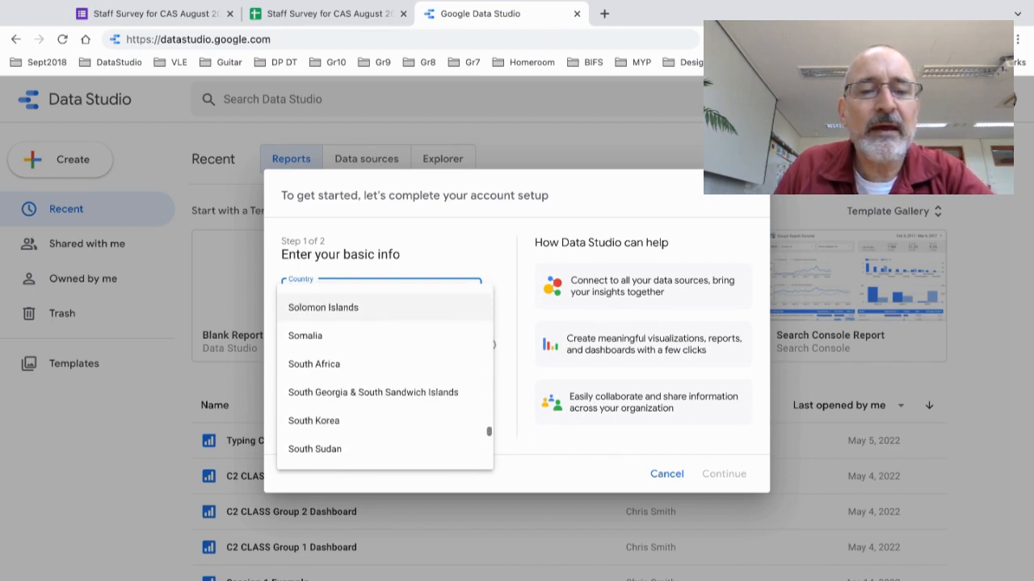
pyautogui.scroll(-1, 388, 367)
pyautogui.click(396, 401)
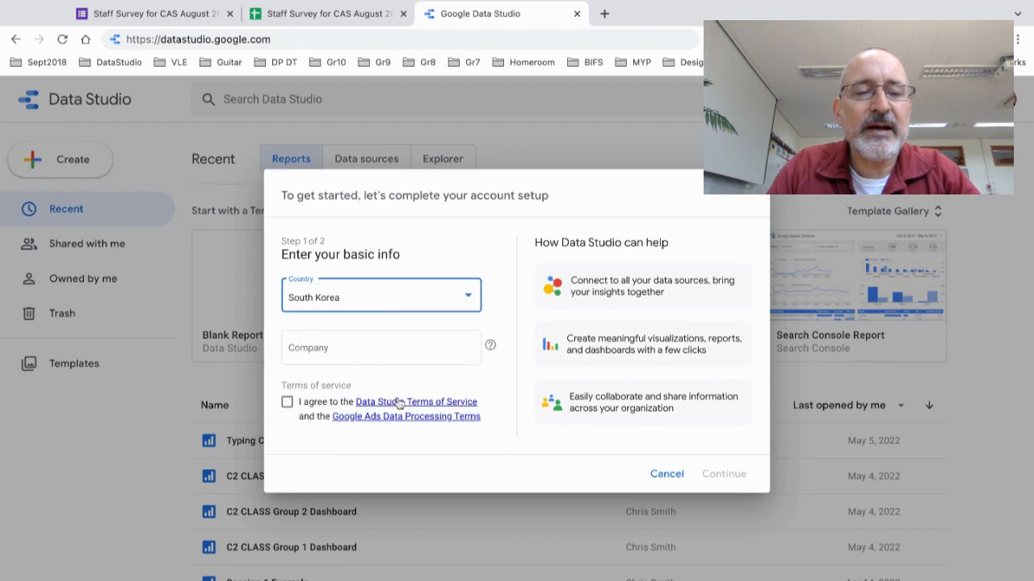
# Step: Enter 'International School of Busan' as the company name
pyautogui.click(388, 349)
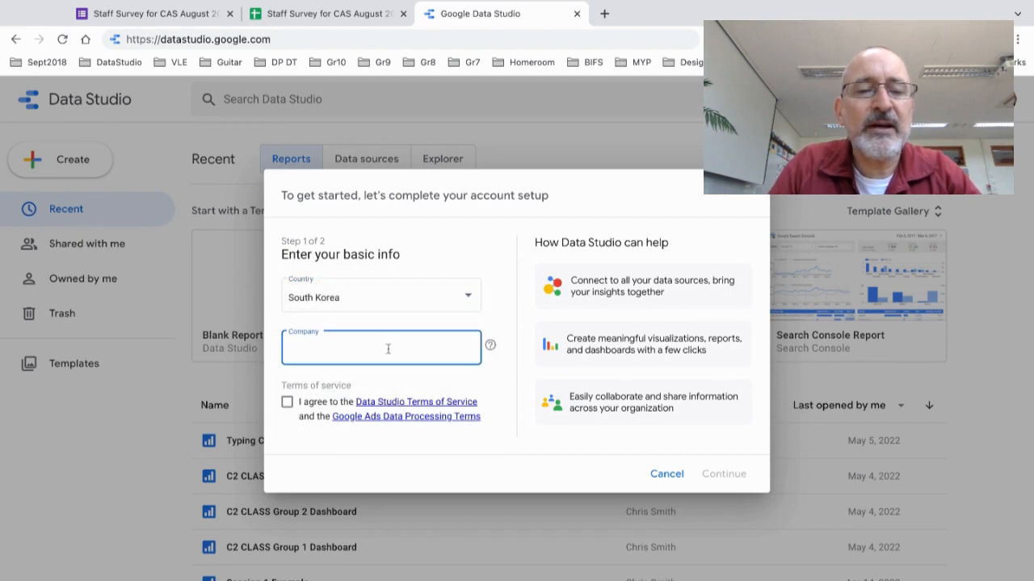
pyautogui.write('International School  of Busan')
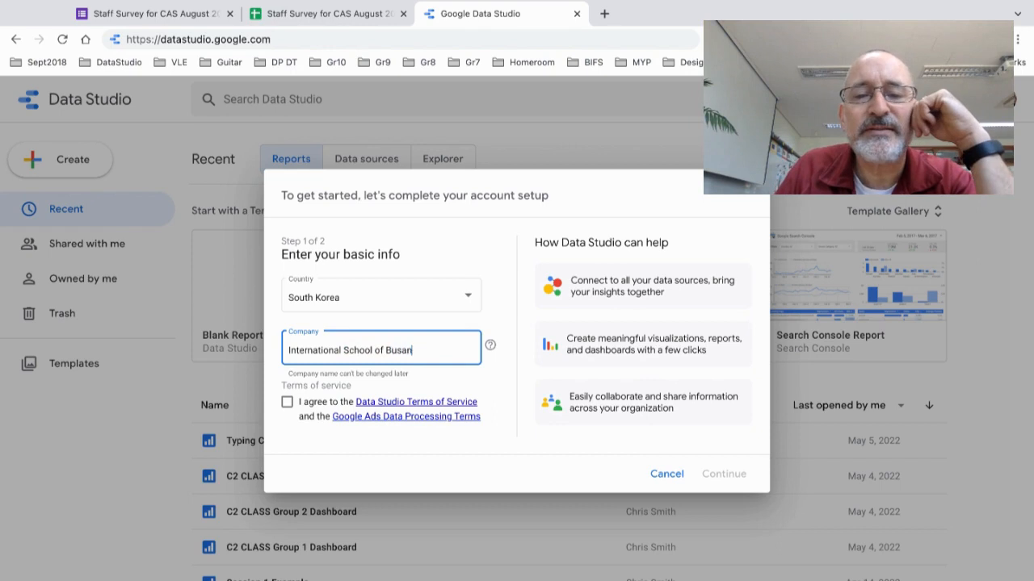
# Step: Accept the terms of service and answer No to tips, announcements and market research
pyautogui.click(287, 402)
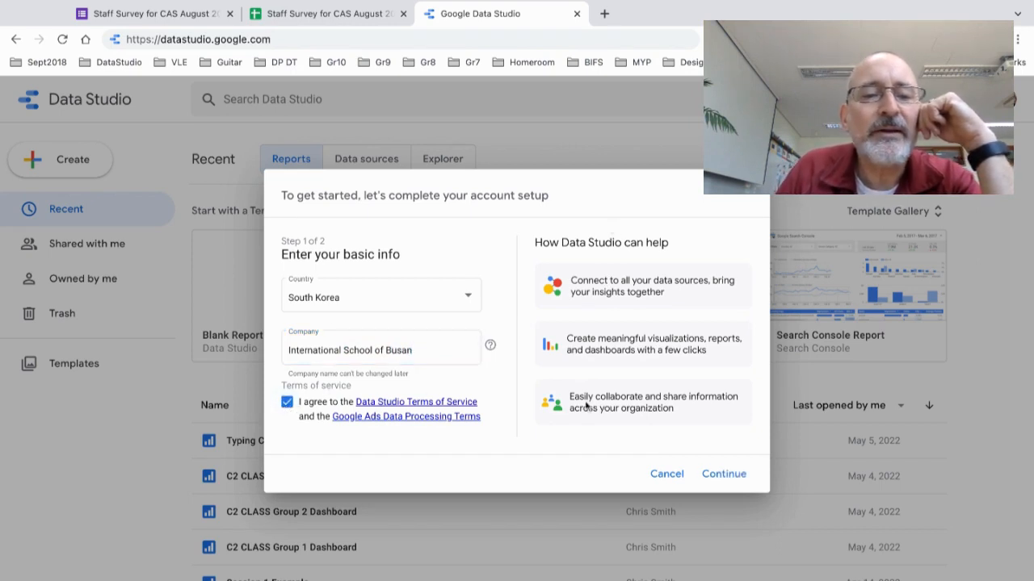
pyautogui.click(723, 477)
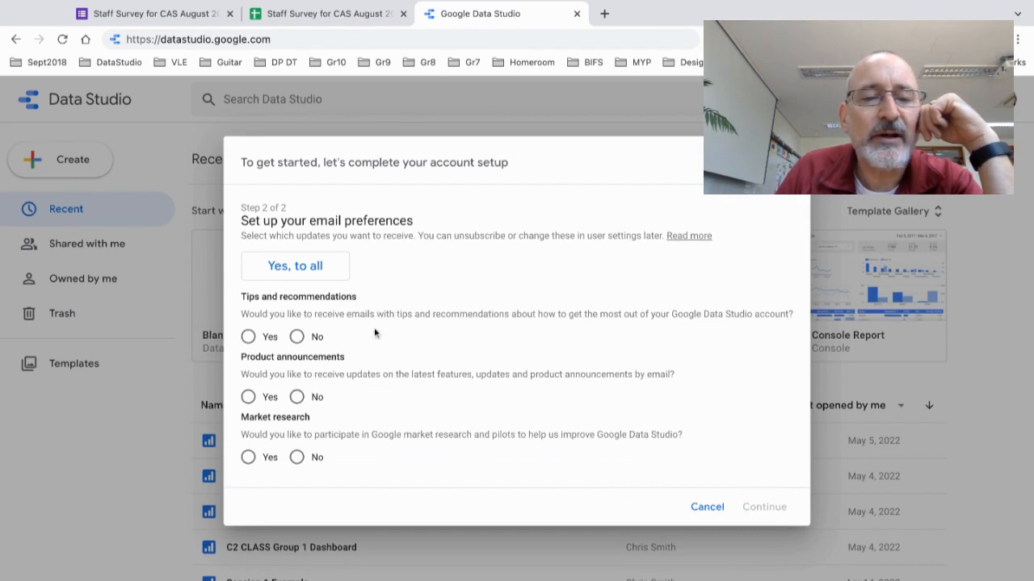
pyautogui.click(297, 337)
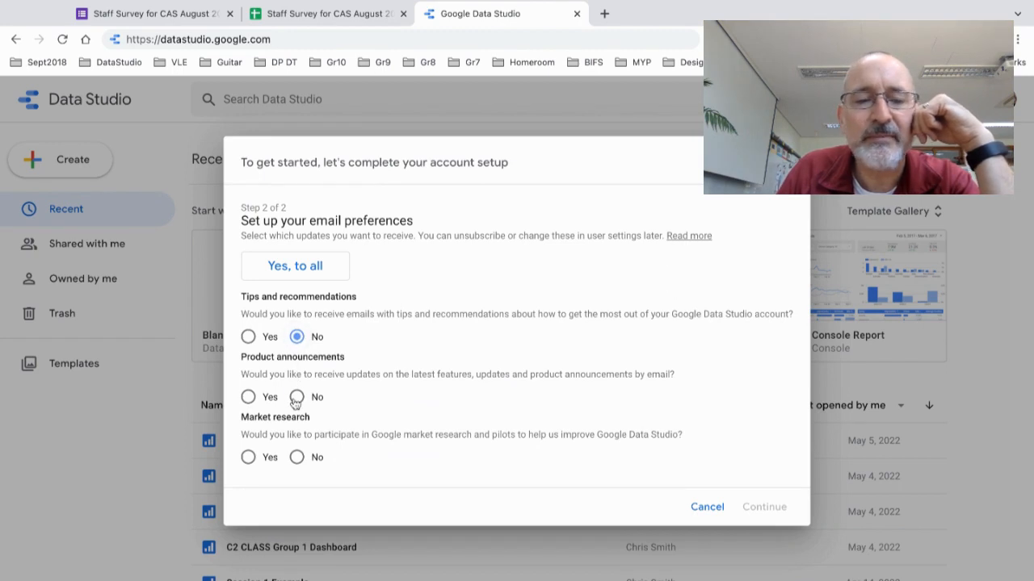
pyautogui.click(296, 397)
pyautogui.click(296, 457)
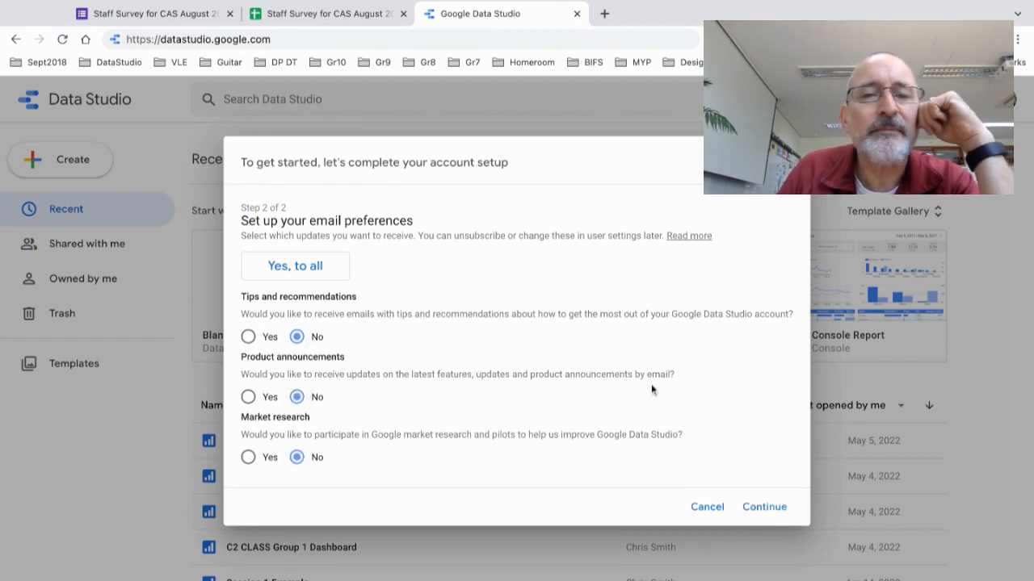
pyautogui.click(762, 509)
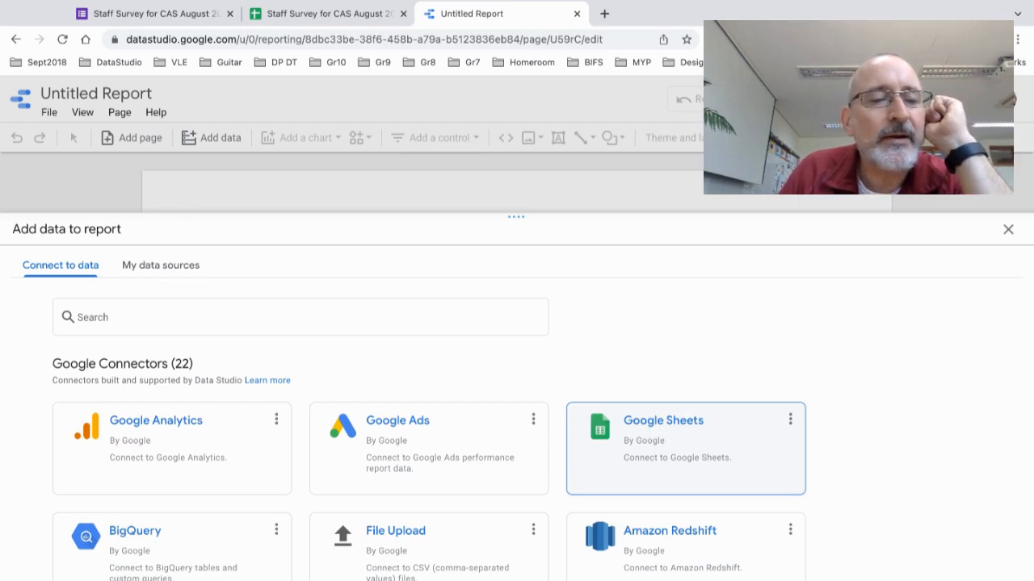
# Step: Authorize Google Sheets and add the Staff Survey for CAS August 2020 (Responses) Form Responses 1 sheet
pyautogui.click(686, 448)
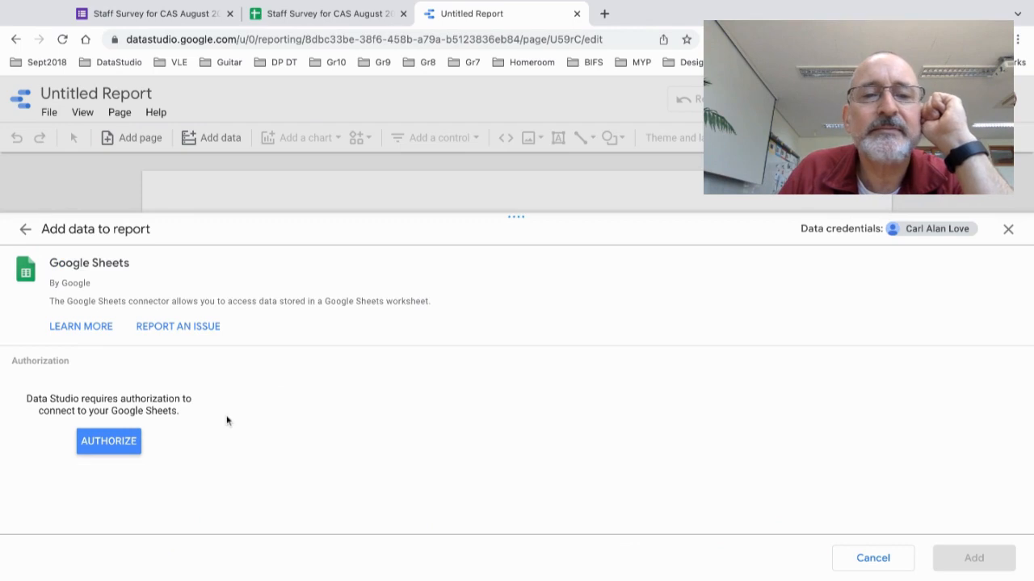
pyautogui.click(108, 443)
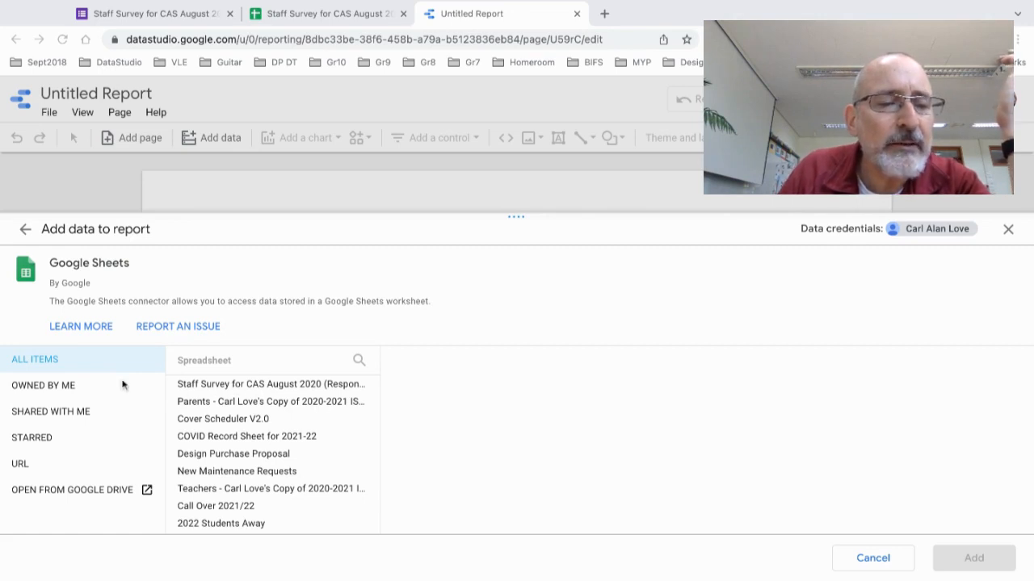
pyautogui.click(48, 464)
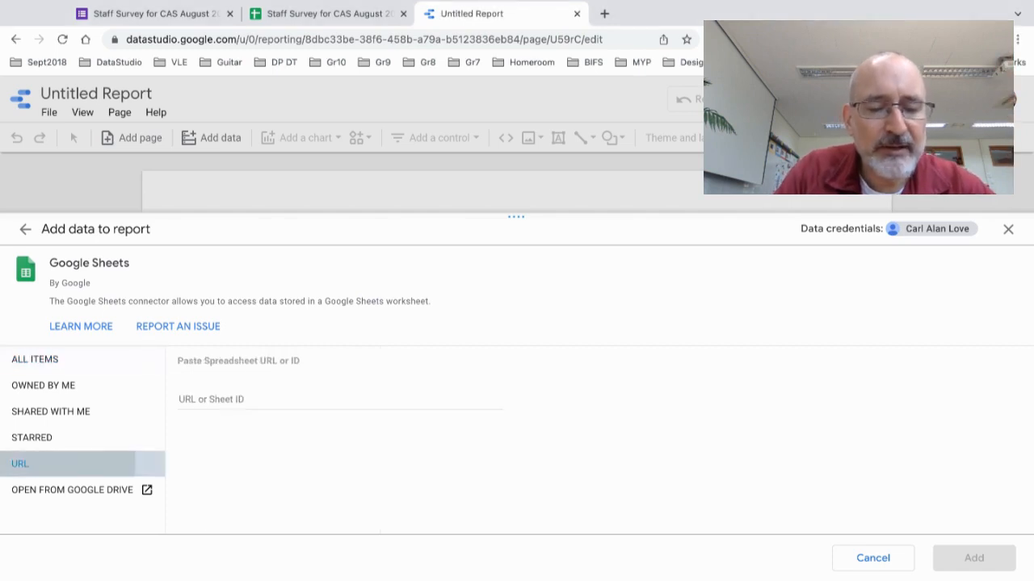
pyautogui.click(240, 400)
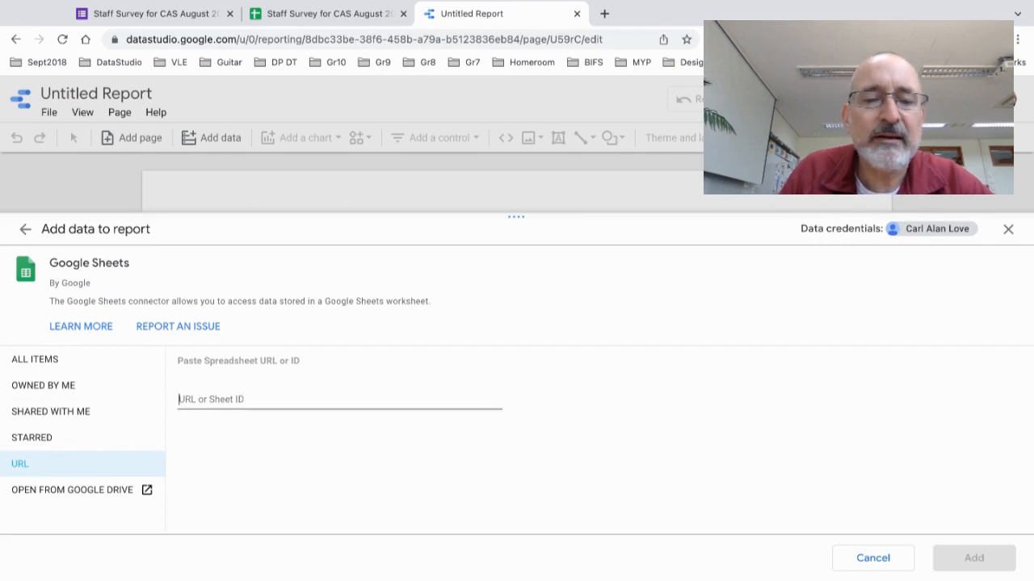
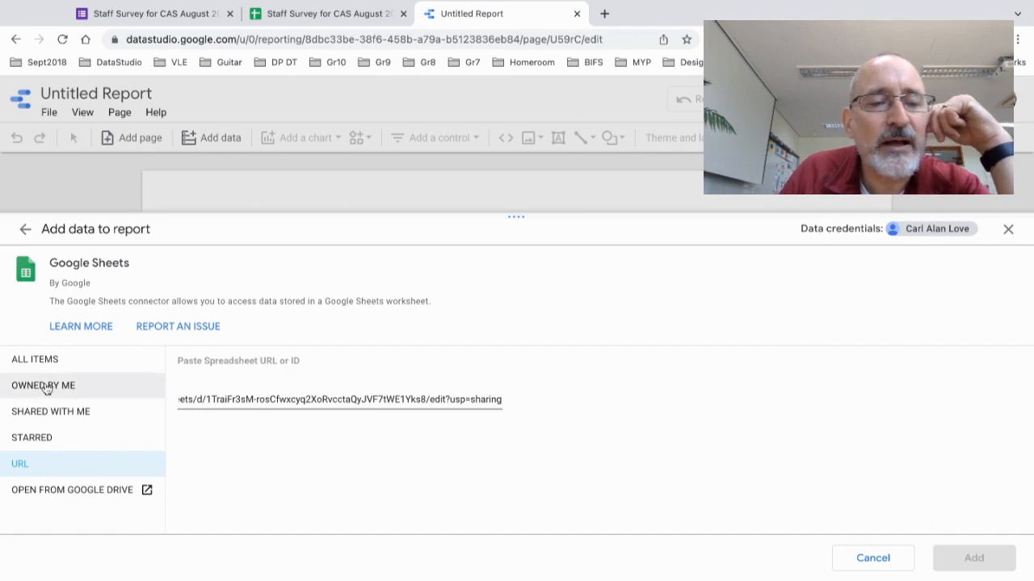
pyautogui.click(58, 362)
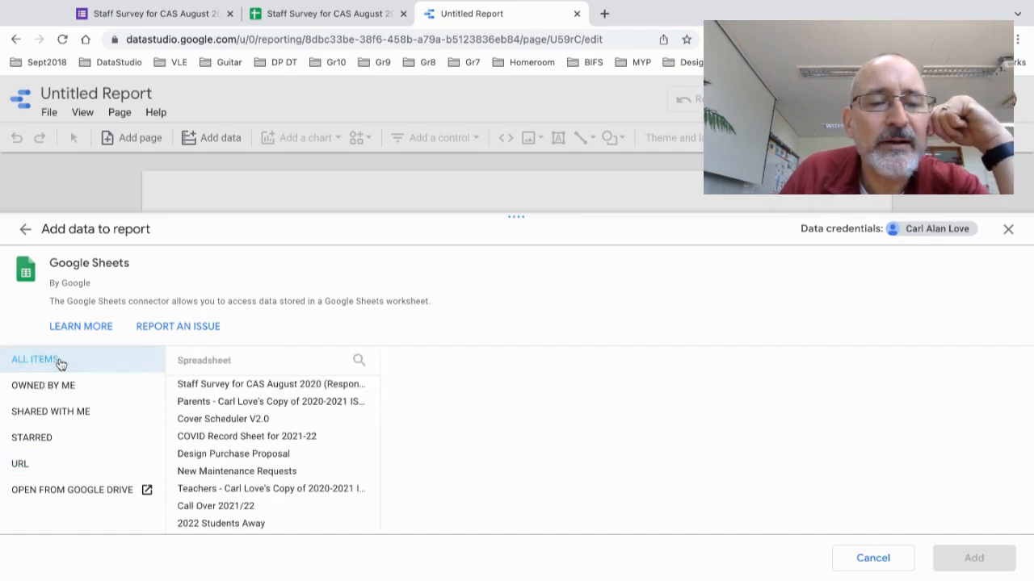
pyautogui.click(263, 387)
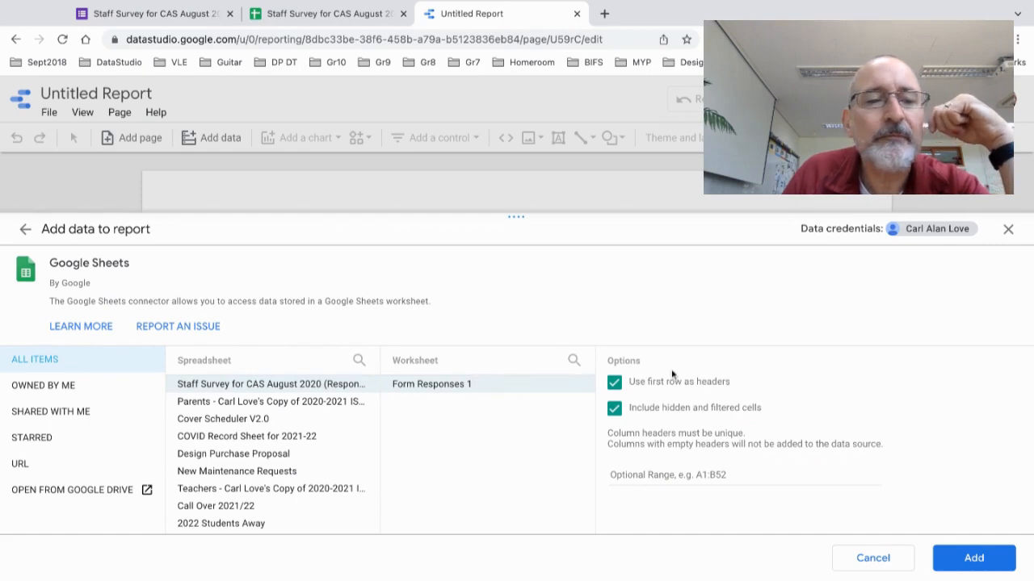
pyautogui.click(966, 558)
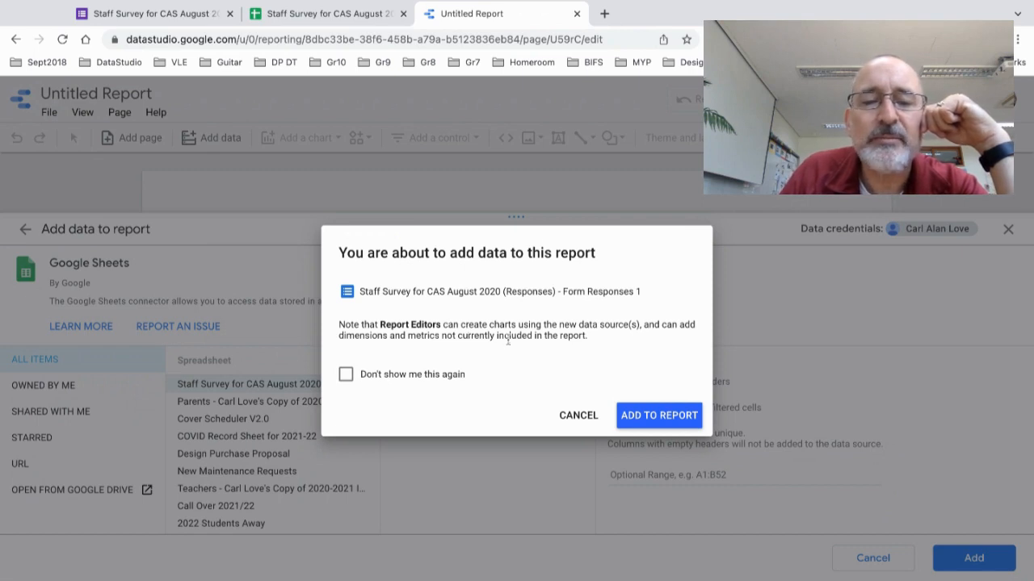
# Step: Suppress future confirmations and add the data, producing a table of 8 emails with record counts
pyautogui.click(409, 377)
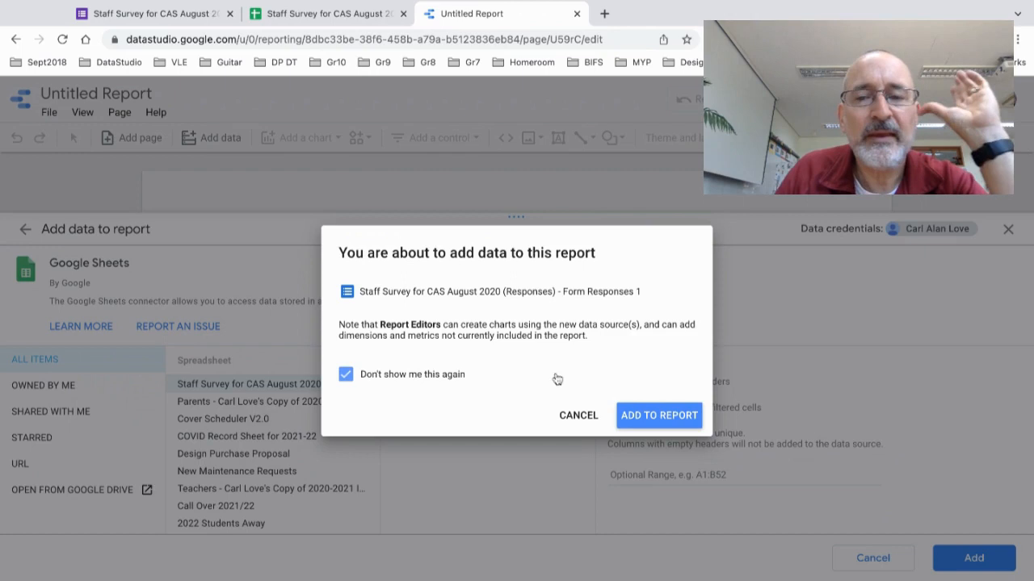
pyautogui.click(636, 421)
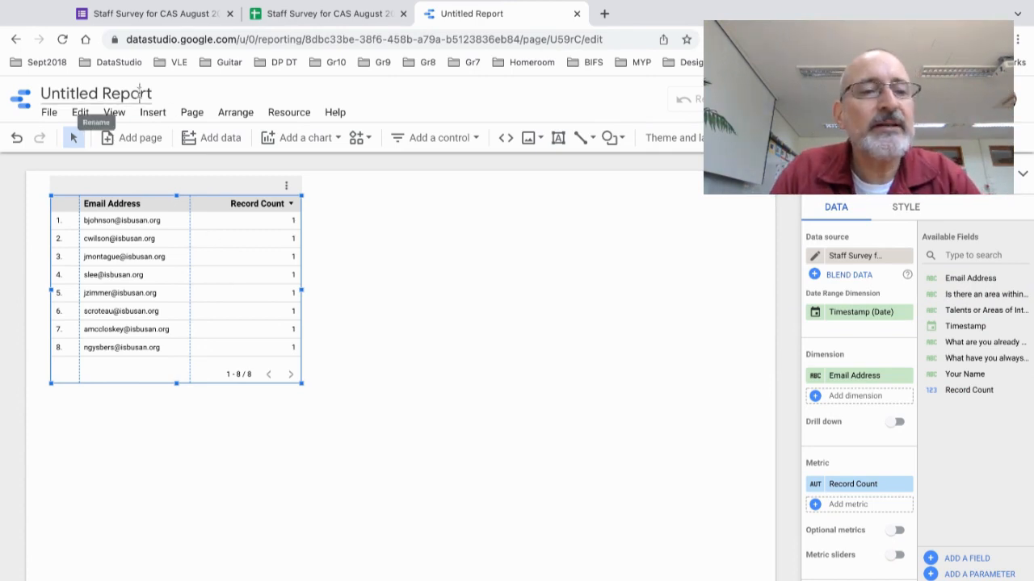
# Step: Rename the Untitled Report to 'Staff CAS Survey from August 2020'
pyautogui.click(139, 93)
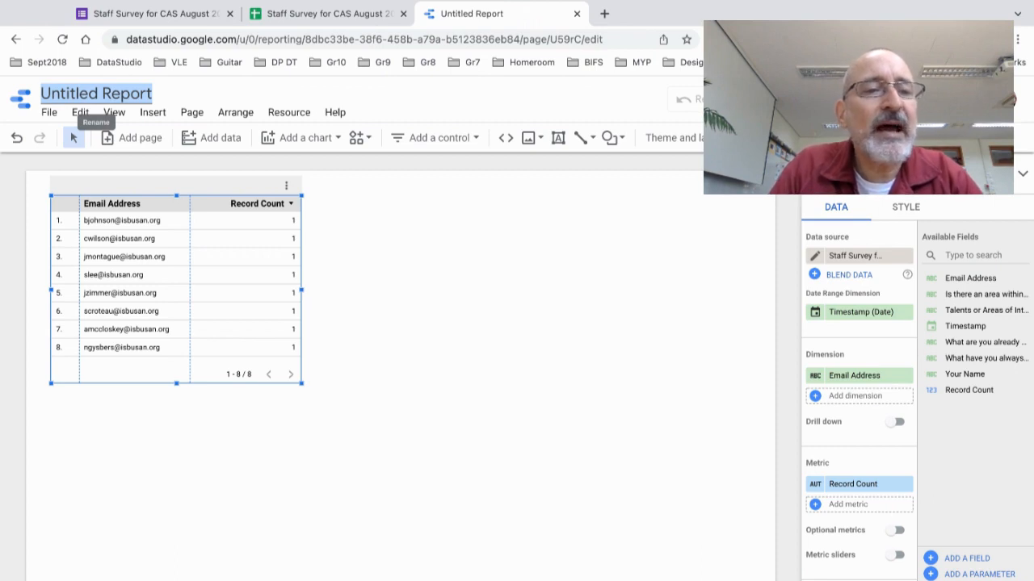
pyautogui.write('G')
pyautogui.press('BackSpace')
pyautogui.write('Staff CAS Sur')
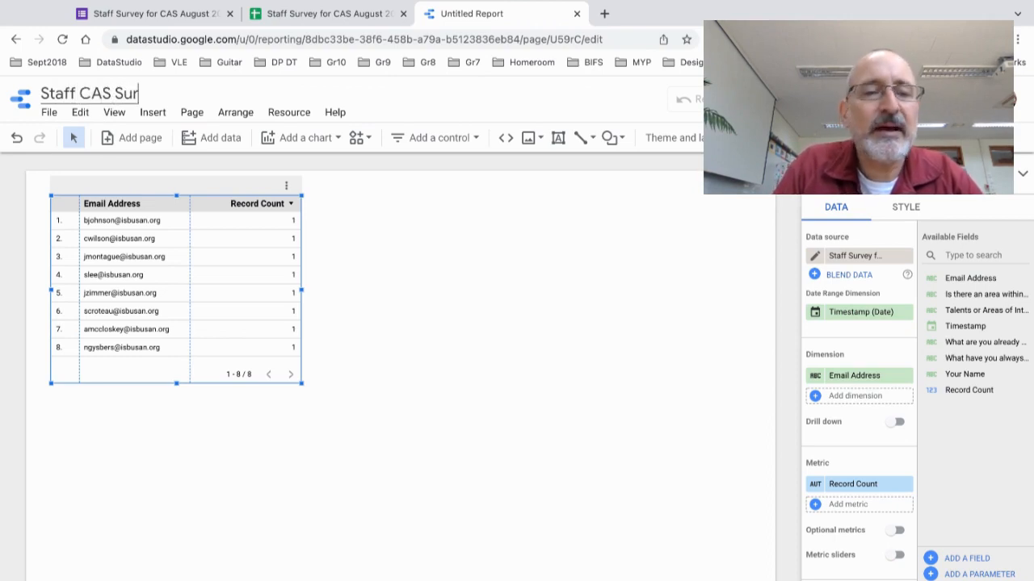
pyautogui.write('vey from August')
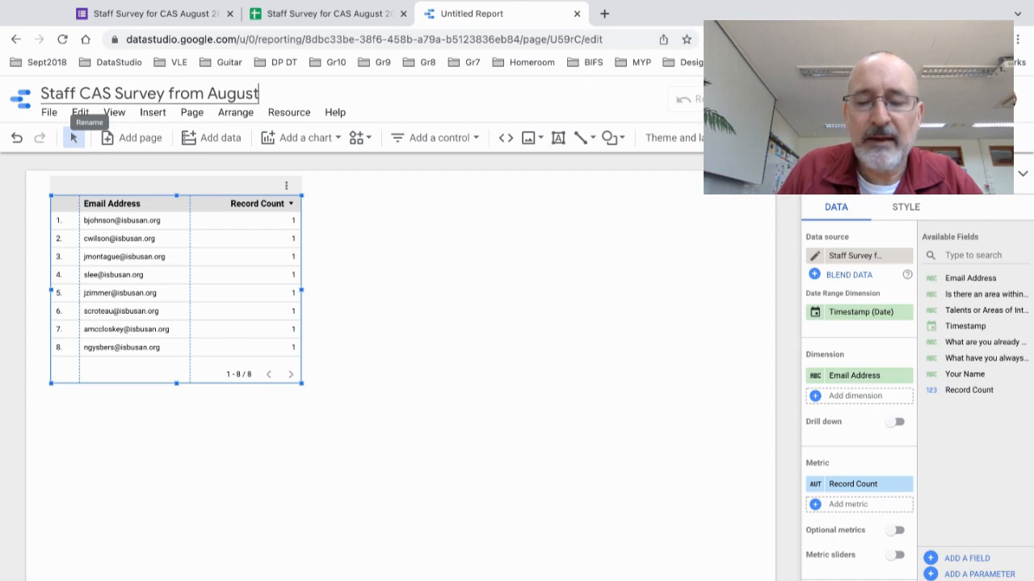
pyautogui.write(' 2020')
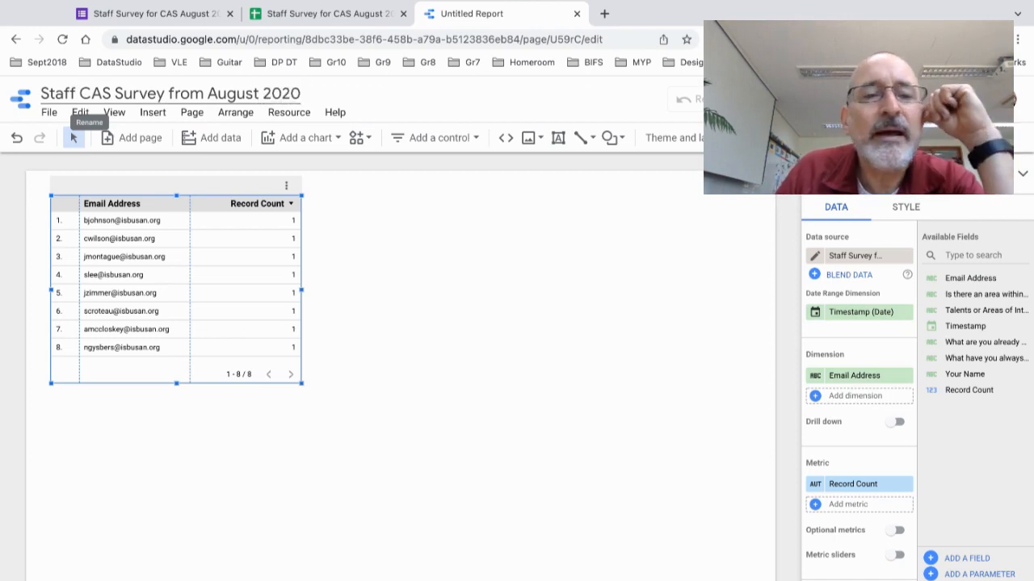
pyautogui.press('Return')
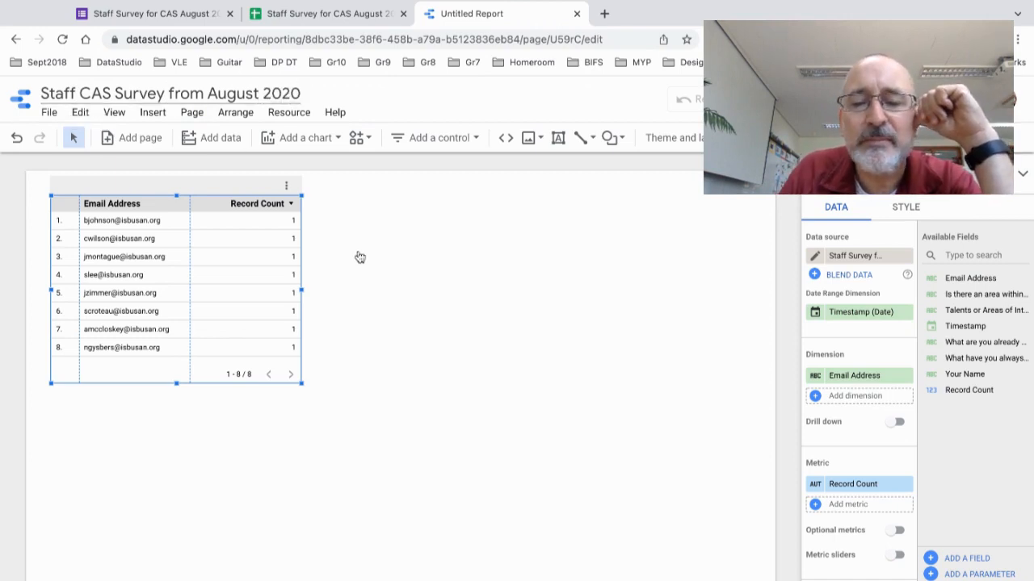